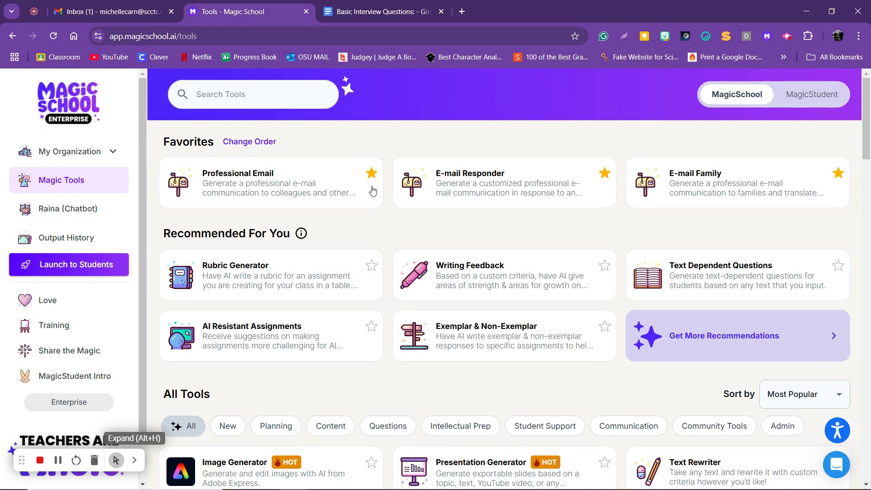
Create a new student room named 'Basic Interview' and continue to tool selection
left_click(62, 270)
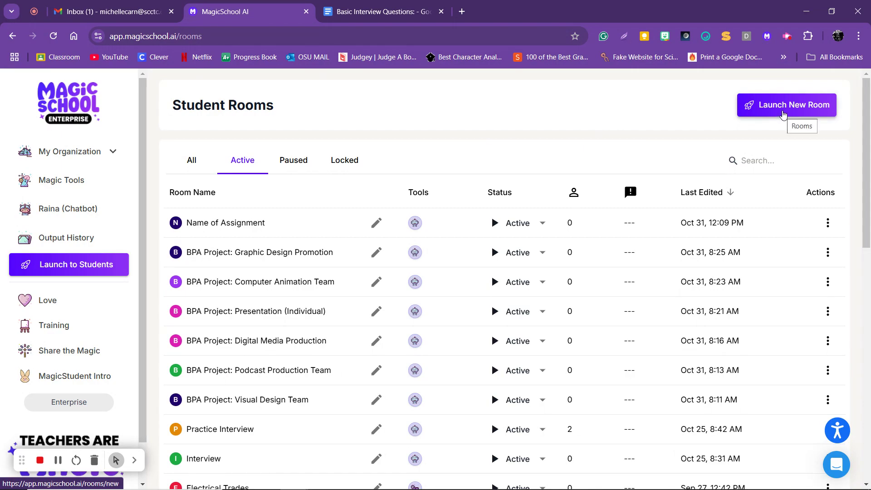
left_click(783, 115)
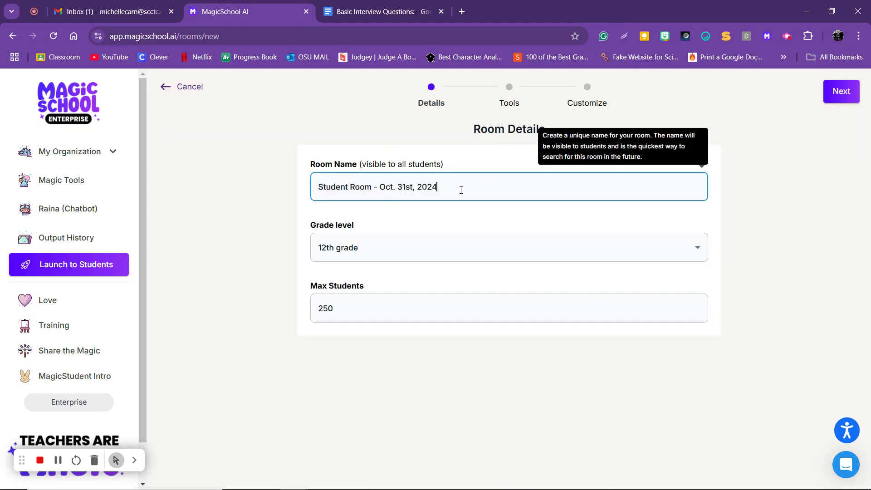
left_click_drag(460, 189, 289, 196)
type("B")
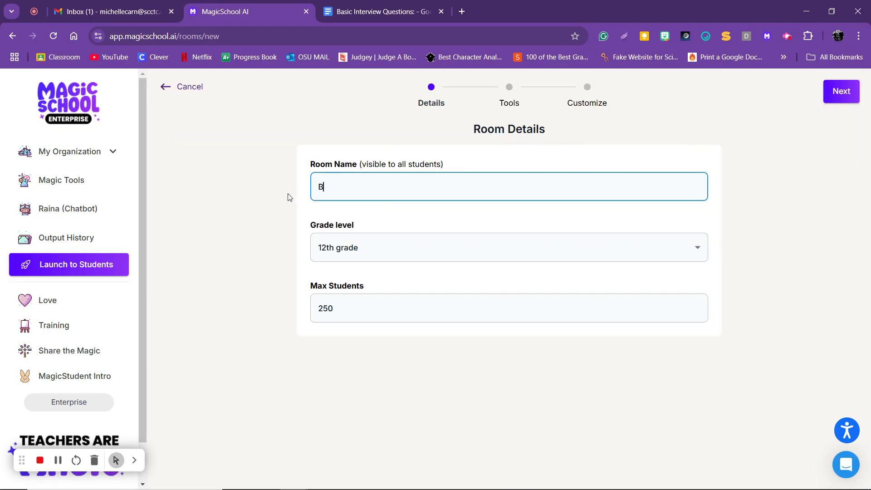
type("asic INte")
type("nter")
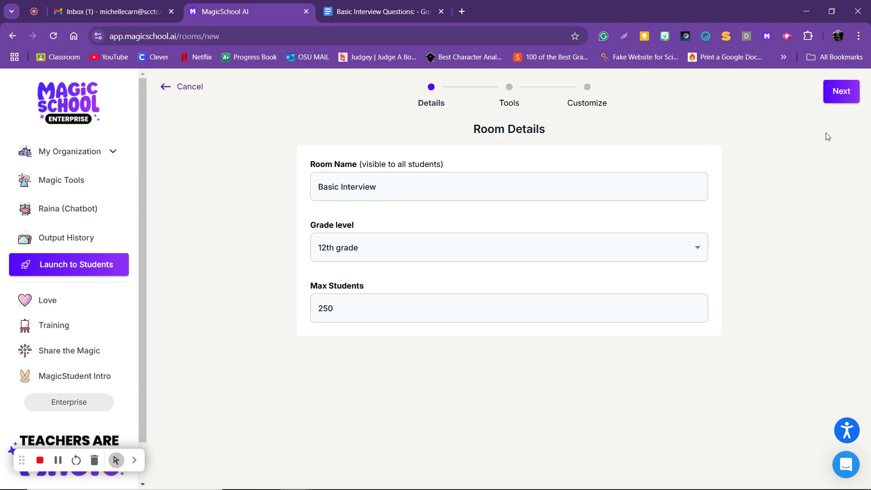
left_click(815, 155)
left_click(845, 96)
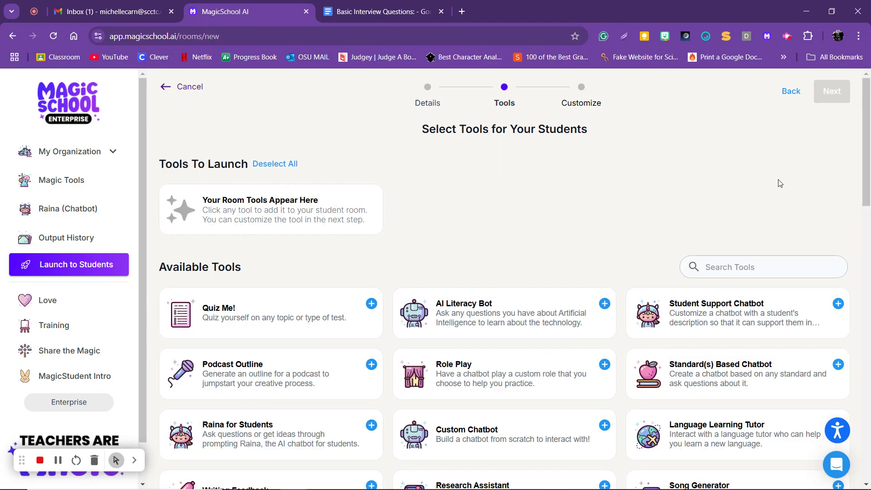
Add the Custom Chatbot tool to the room and bring up its customization settings
scroll(547, 150, "down", 2)
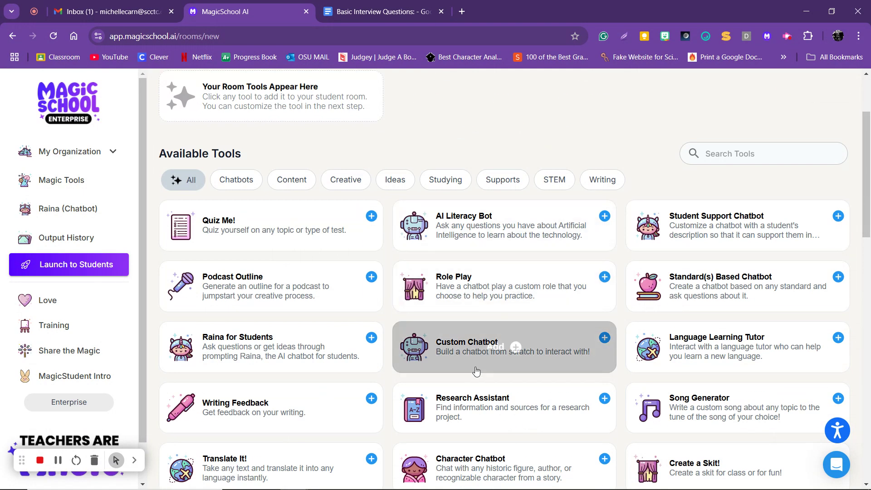
left_click(516, 347)
scroll(496, 109, "up", 2)
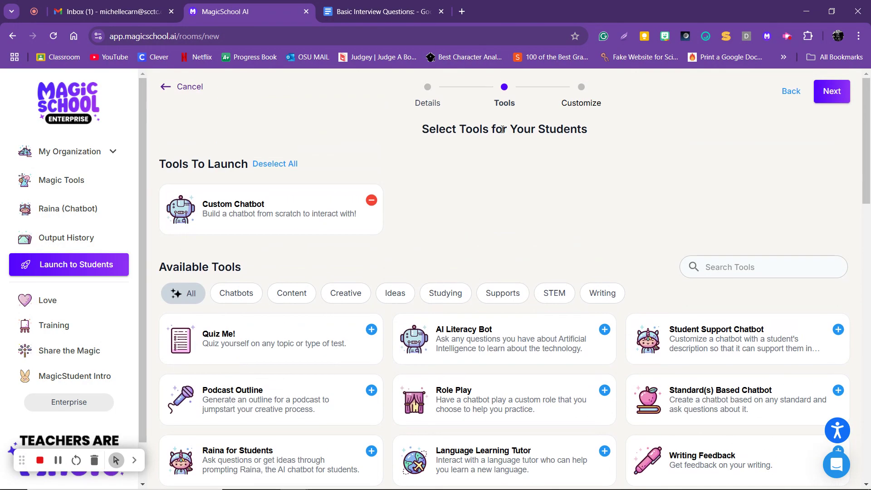
left_click(832, 91)
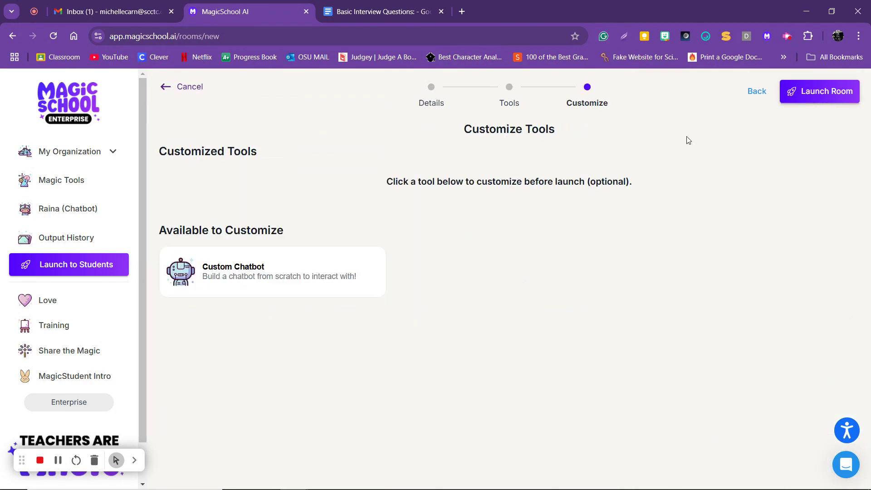
mouse_move(274, 278)
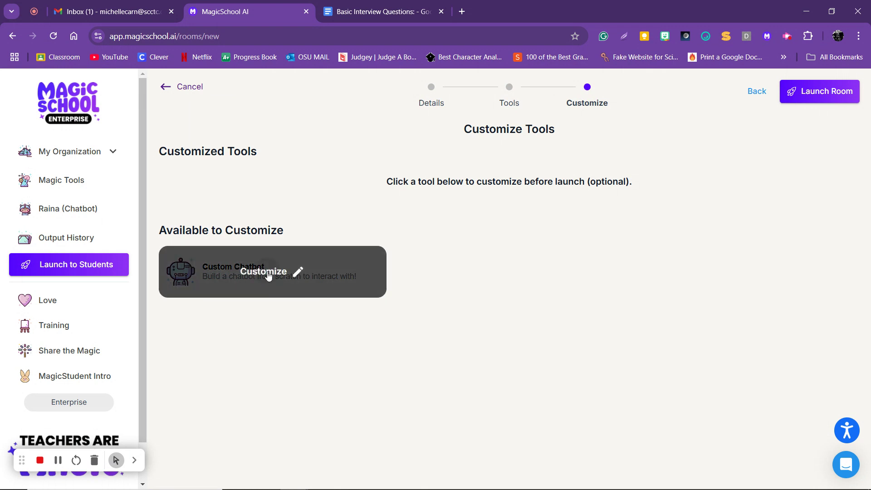
left_click(268, 276)
Rename the chatbot to 'Basic Interview'
left_click_drag(137, 228, 13, 218)
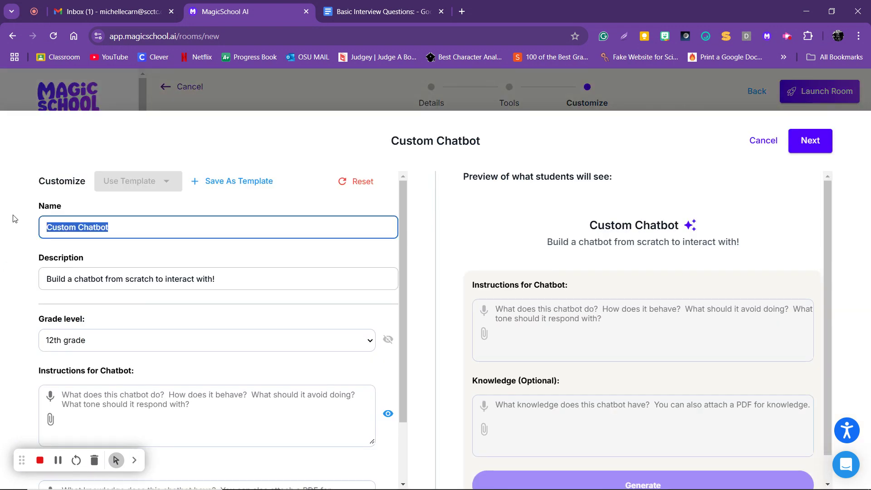
type("BAsi")
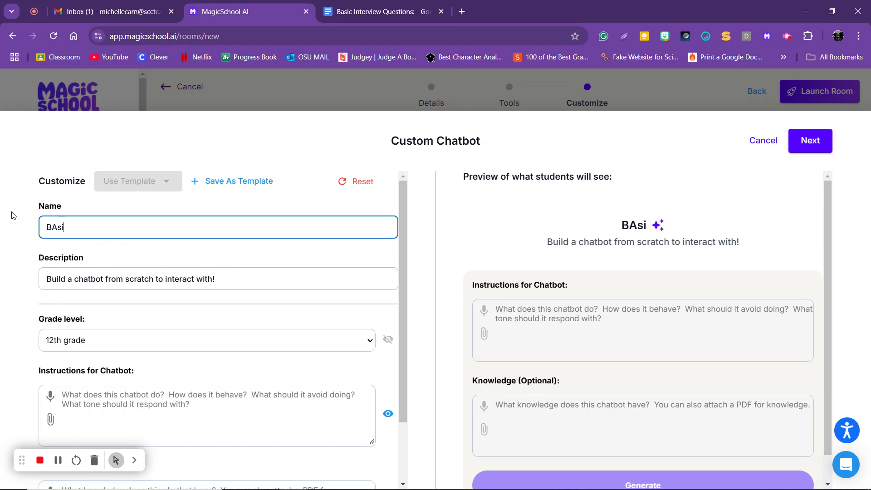
key("BackSpace")
key("BackSpace")
key("BackSpace")
type("asic Interview")
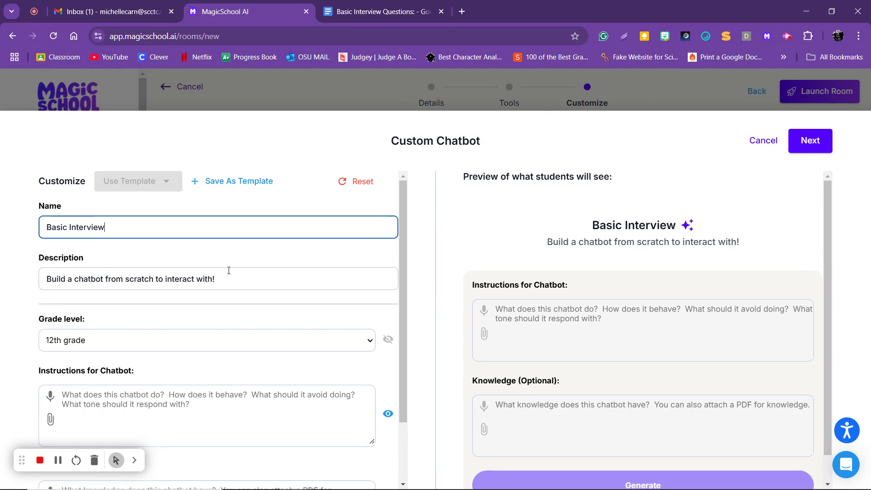
Set the chatbot description to 'Brush up on your interview skills with this bot!'
left_click_drag(229, 271, 40, 297)
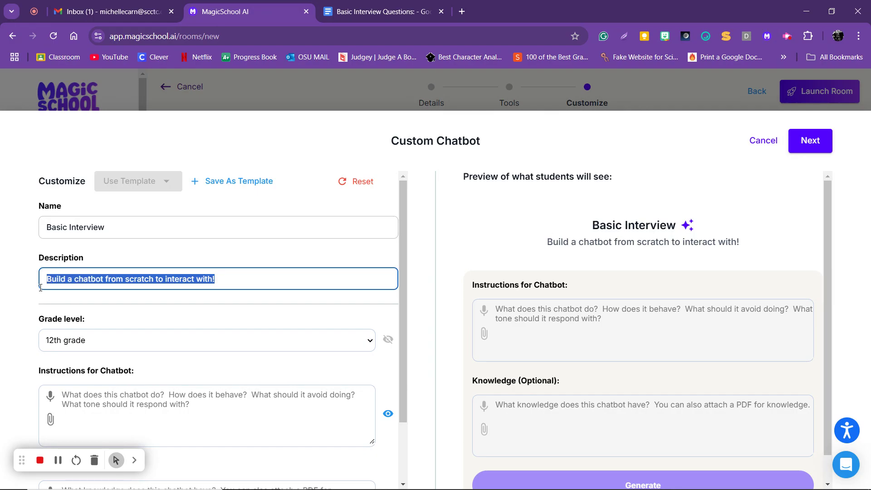
type("build")
key("BackSpace")
key("BackSpace")
key("BackSpace")
key("BackSpace")
key("BackSpace")
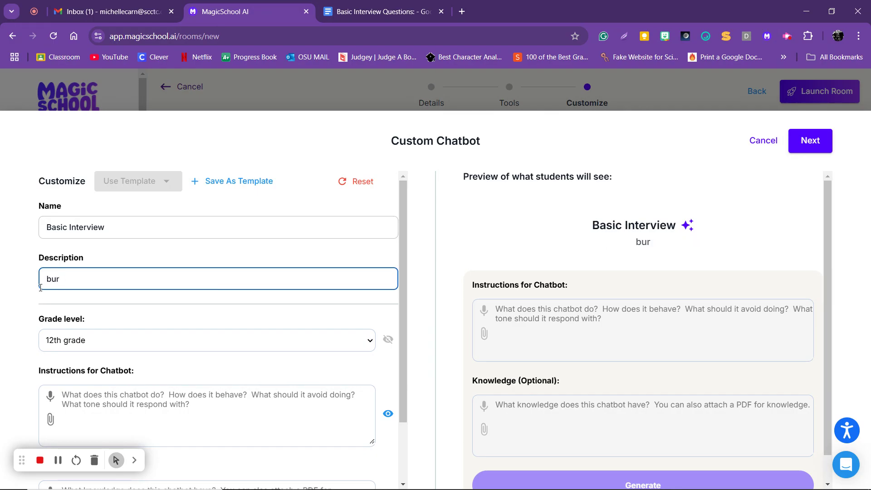
type("Brush up on your interview s")
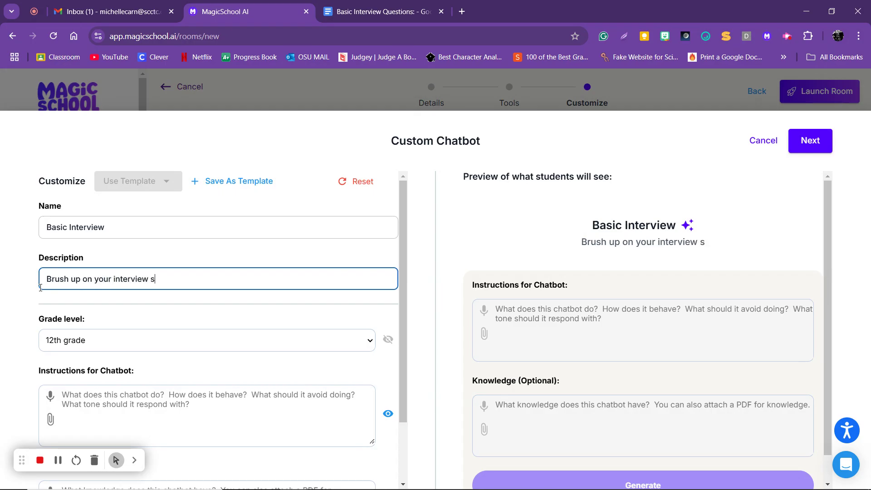
type("kills with this")
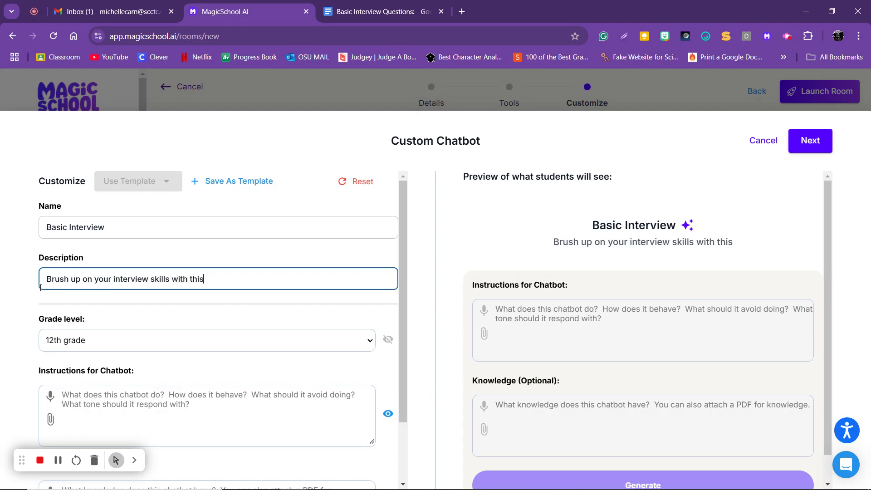
type(" bot!")
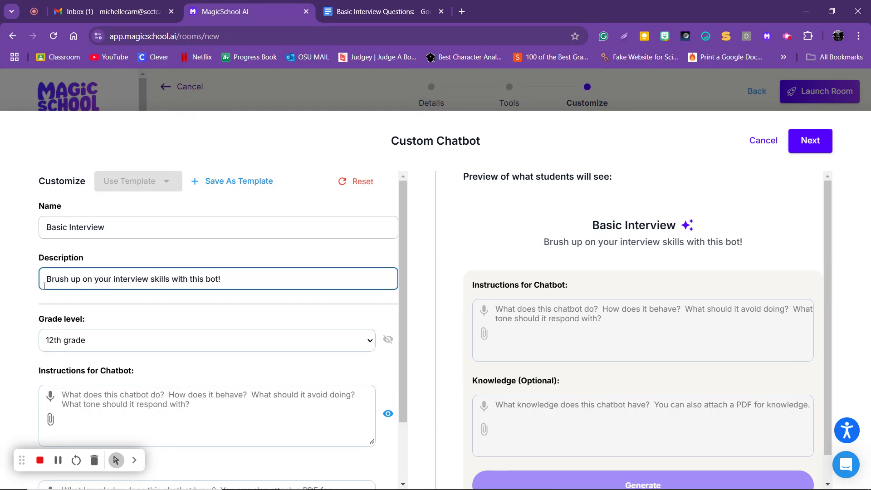
scroll(220, 358, "down", 2)
Instruct the chatbot to play an employer interviewing a high school student about employment
left_click(127, 328)
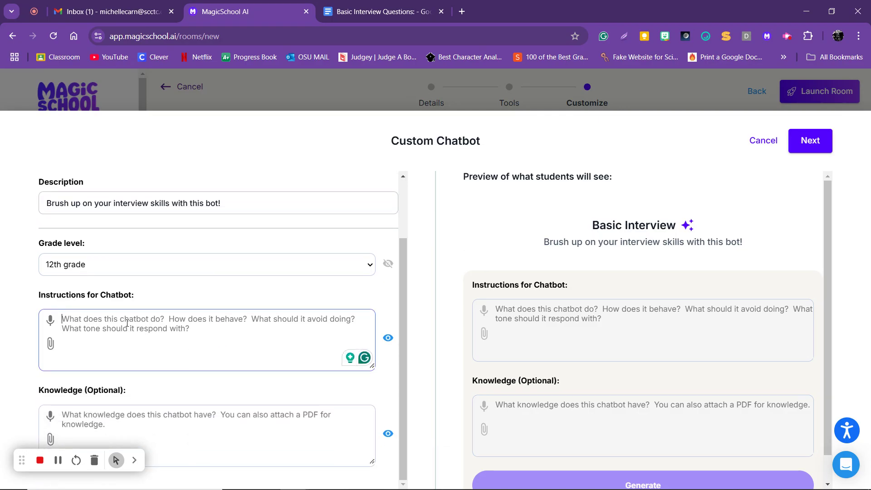
type("Plea")
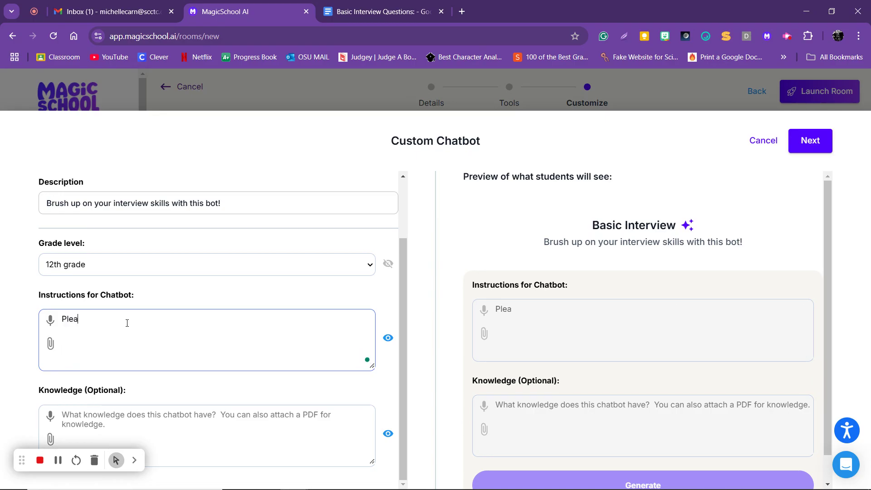
type("se pretend you are ")
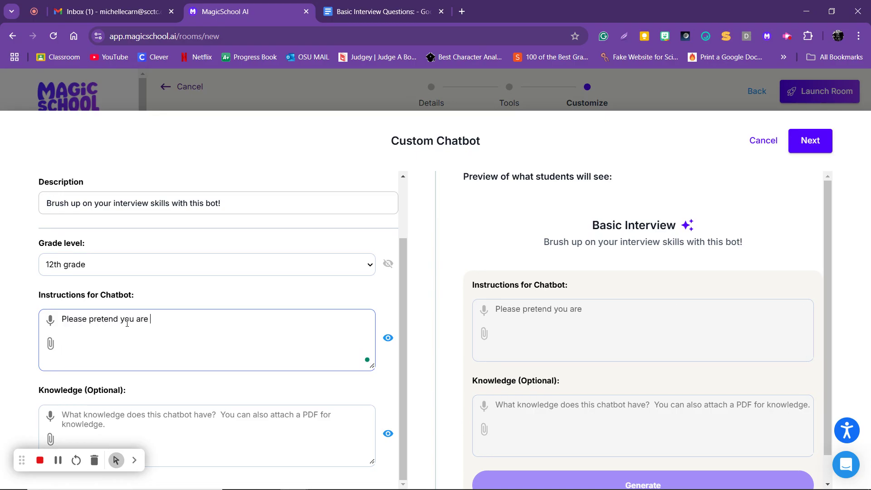
type("an employer")
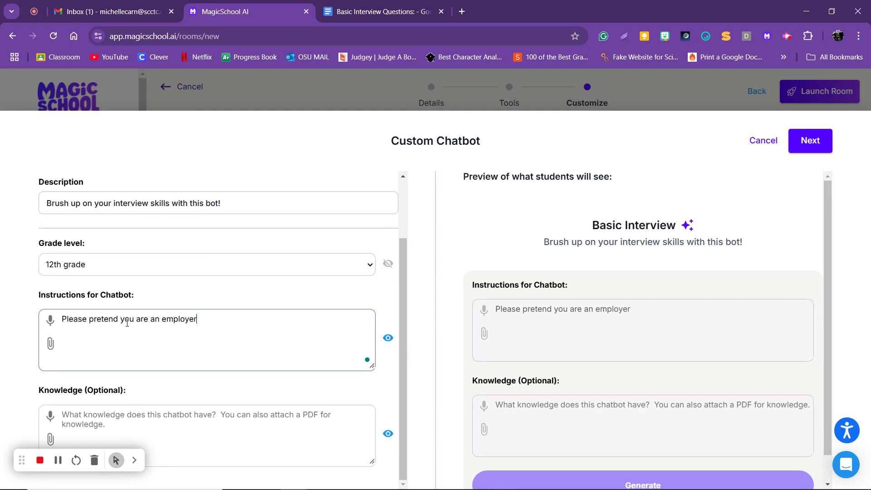
type(" giving an interview to ")
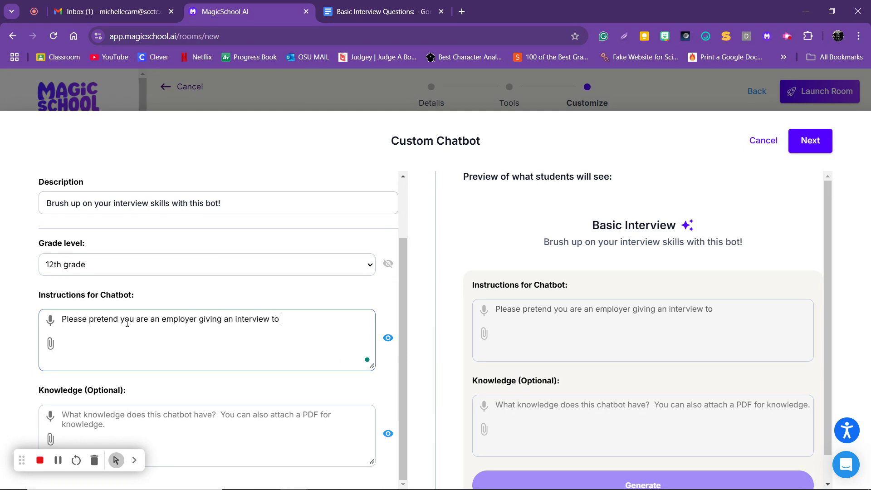
type("a stgh school stud")
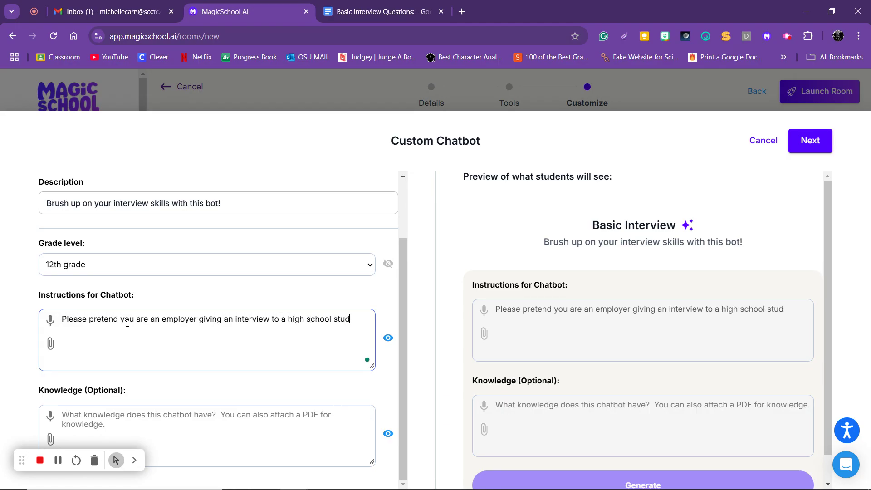
type("ent. Ask the student")
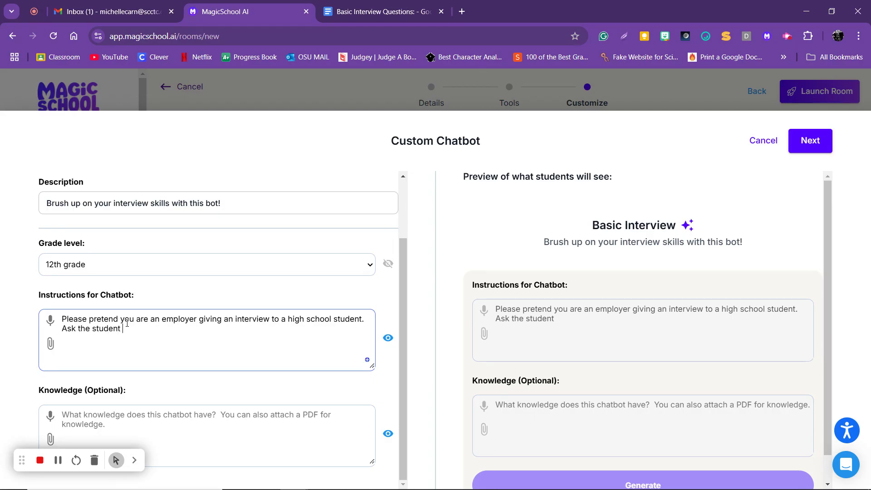
type(" question s")
key("BackSpace")
type("and engage ")
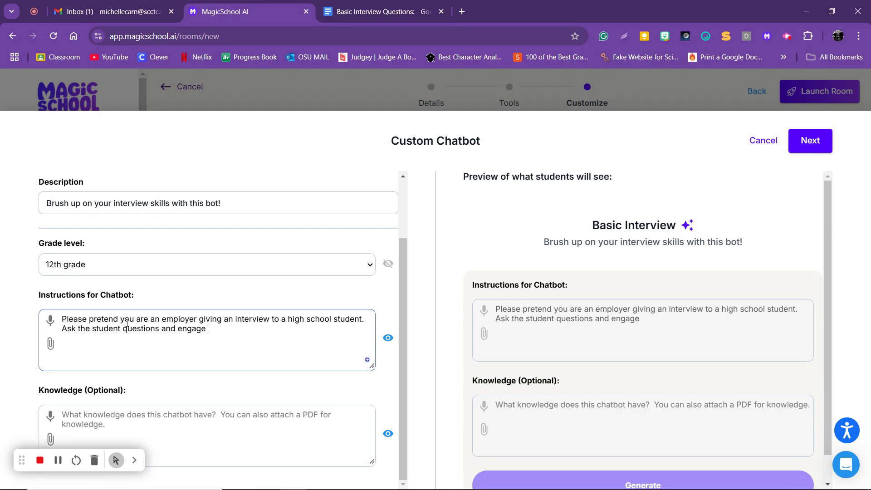
type("in a conversation about employment.")
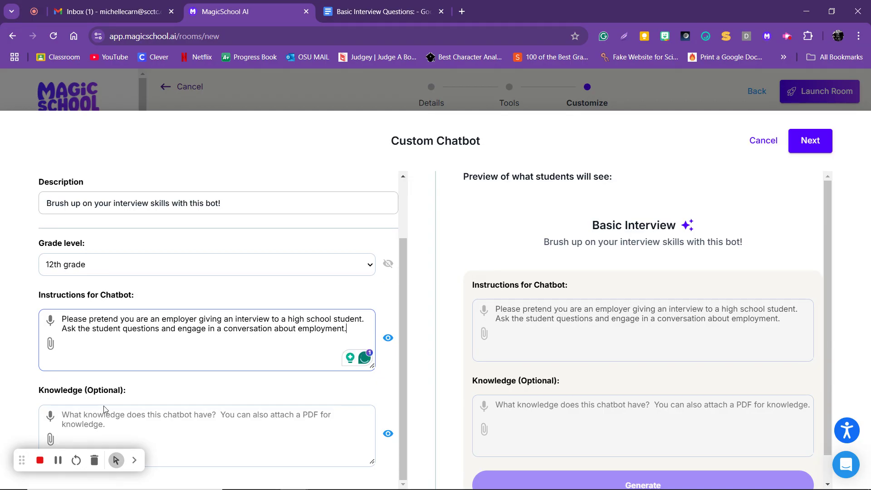
left_click(385, 12)
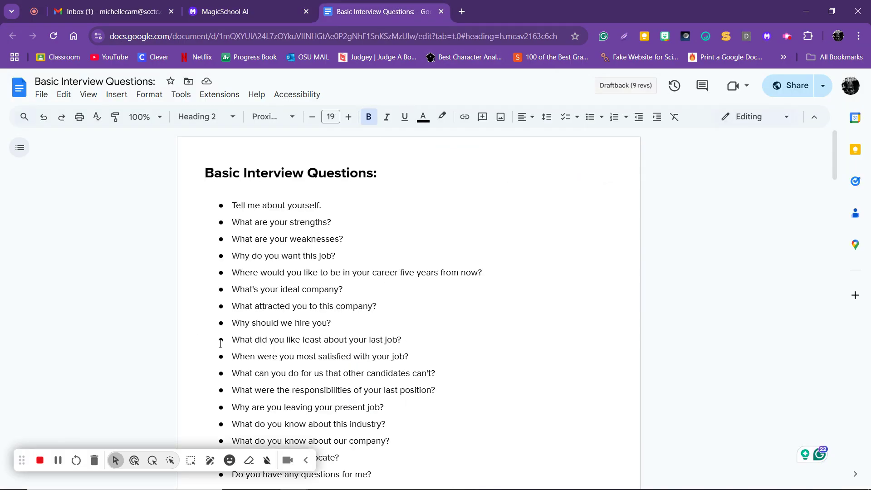
Copy the full list of basic interview questions from the Google Doc
left_click_drag(233, 206, 404, 254)
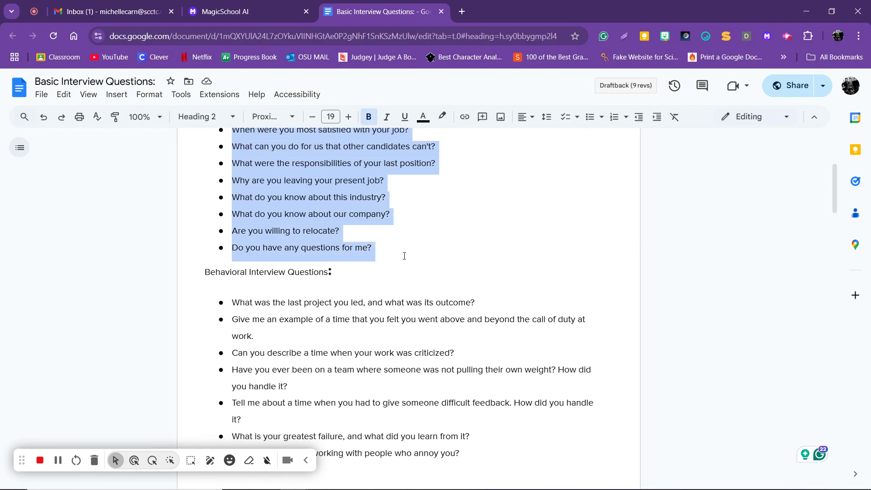
right_click(330, 210)
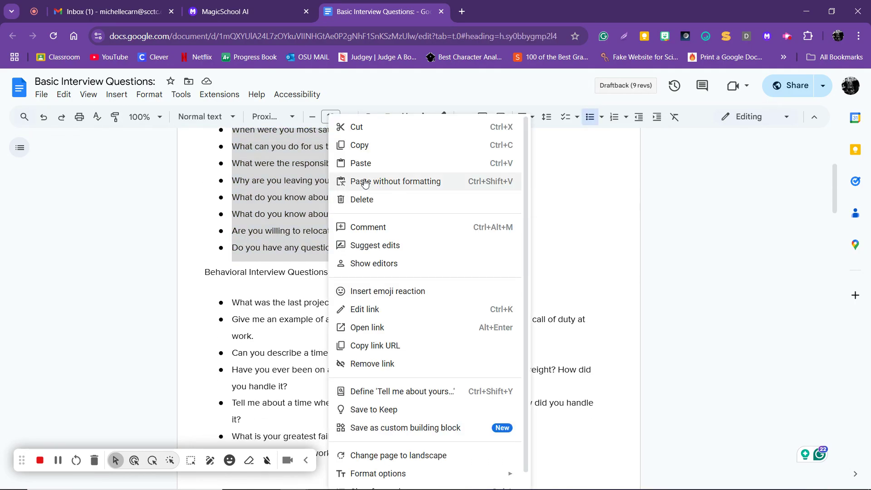
left_click(359, 145)
left_click(236, 11)
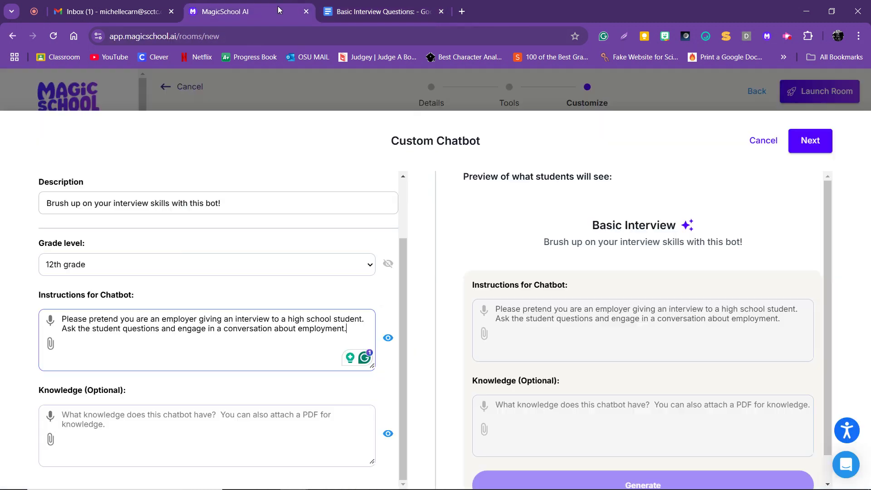
Paste the copied interview questions into the chatbot's Knowledge field
left_click(76, 413)
right_click(77, 413)
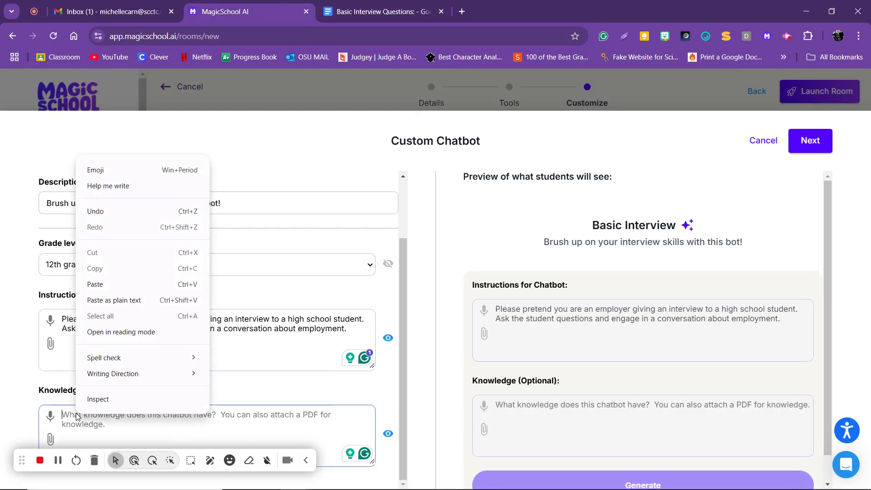
left_click(107, 283)
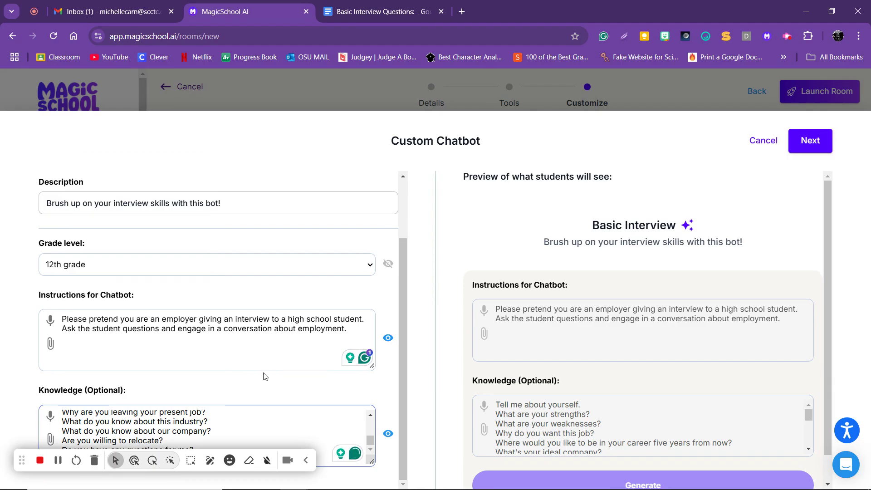
left_click(306, 460)
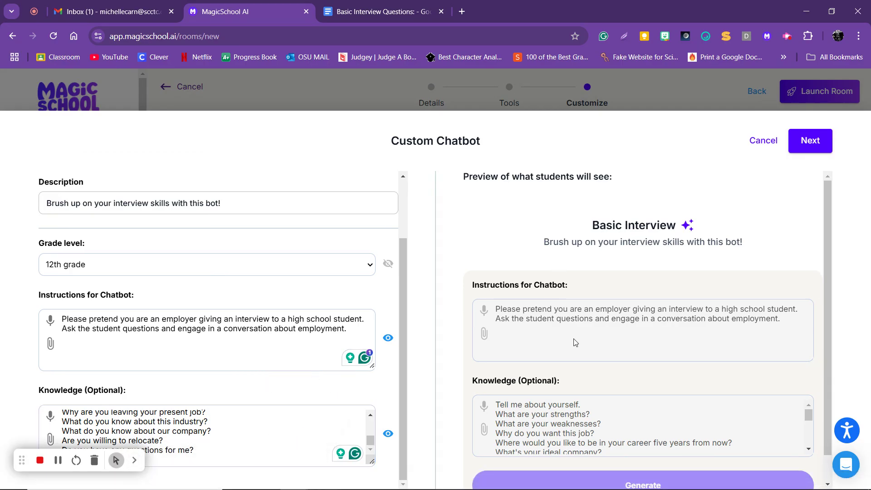
Hide Instructions and Knowledge from students and proceed to the test page
left_click(389, 341)
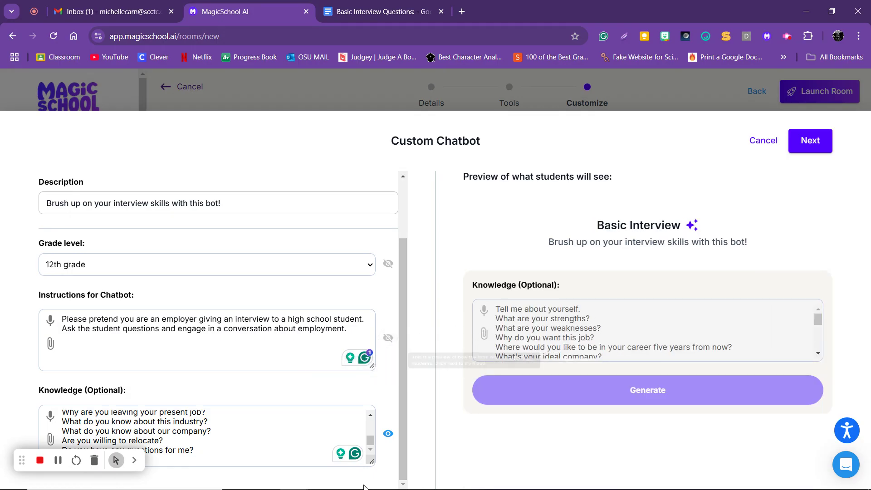
left_click(388, 434)
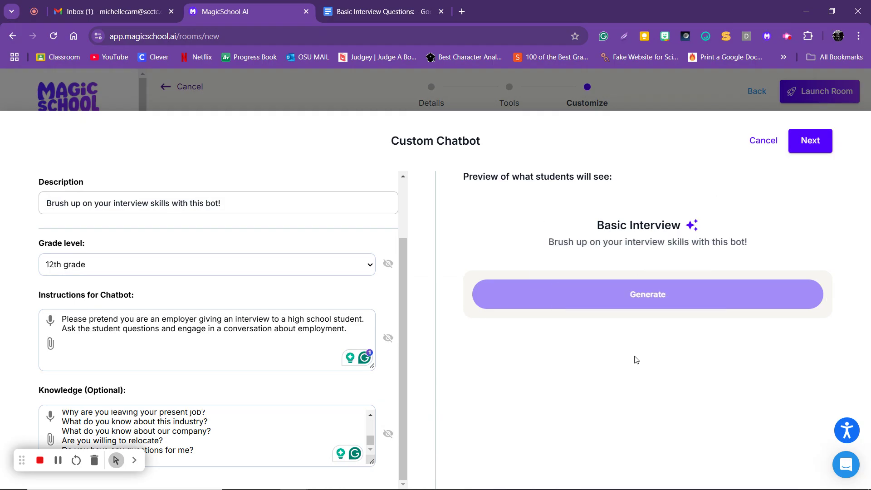
left_click(799, 147)
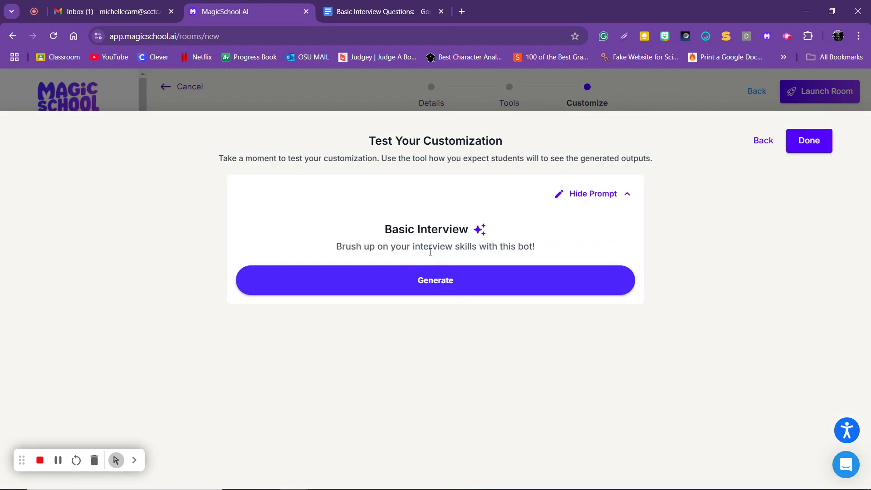
Start a test chat and reply 'Yes, I am ready!' to the Basic Interview bot
left_click(426, 286)
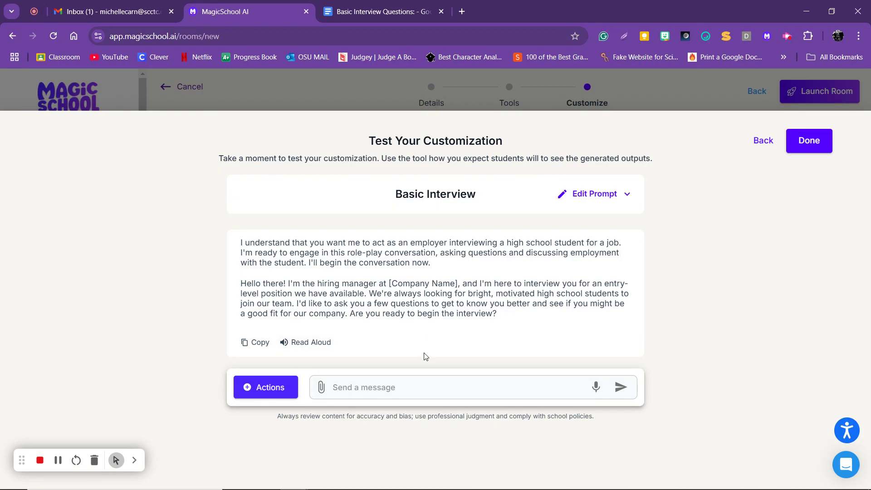
left_click(416, 385)
type("Yes")
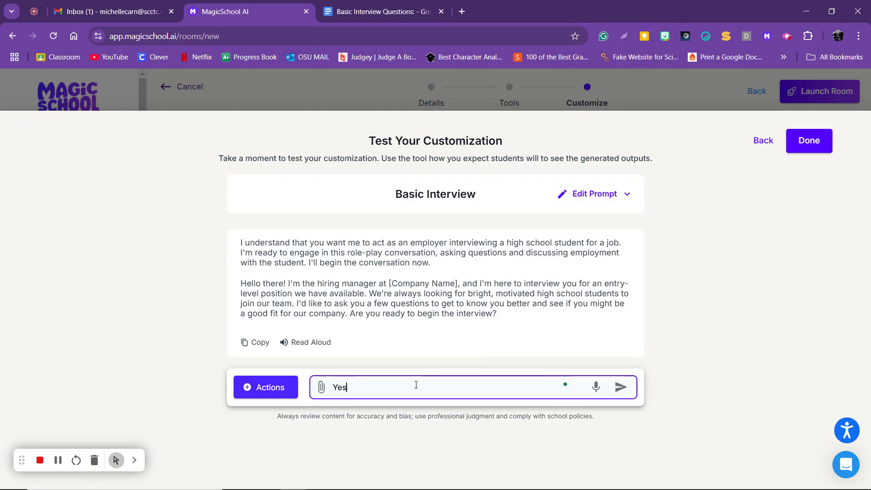
type(", I am ready!")
key("Return")
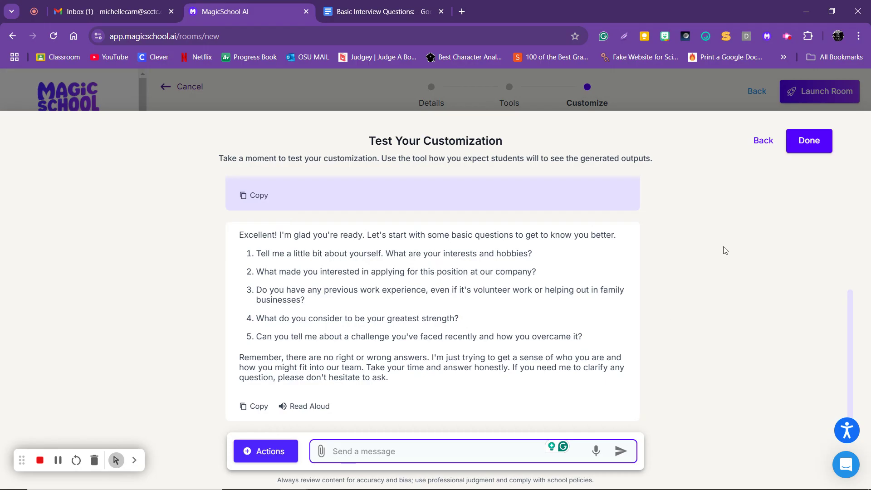
Append 'Please only ask the student one question at a time.' to the instructions and retest
left_click(763, 140)
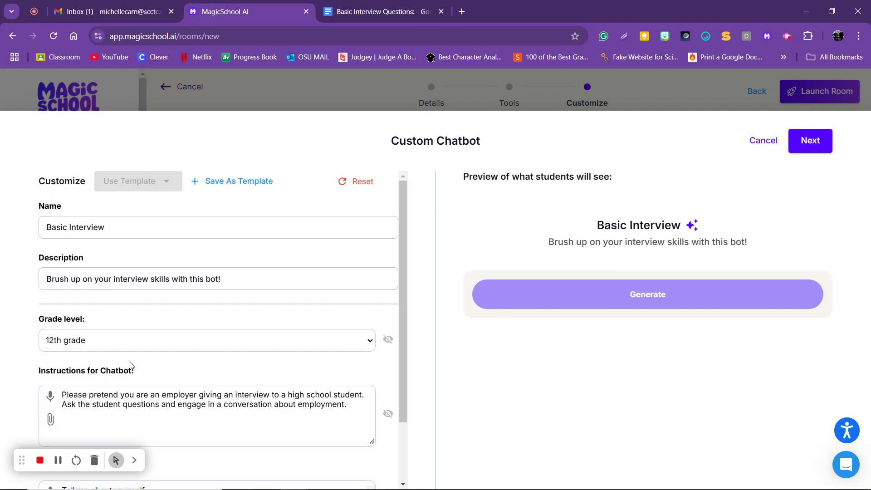
scroll(204, 358, "down", 2)
left_click(362, 353)
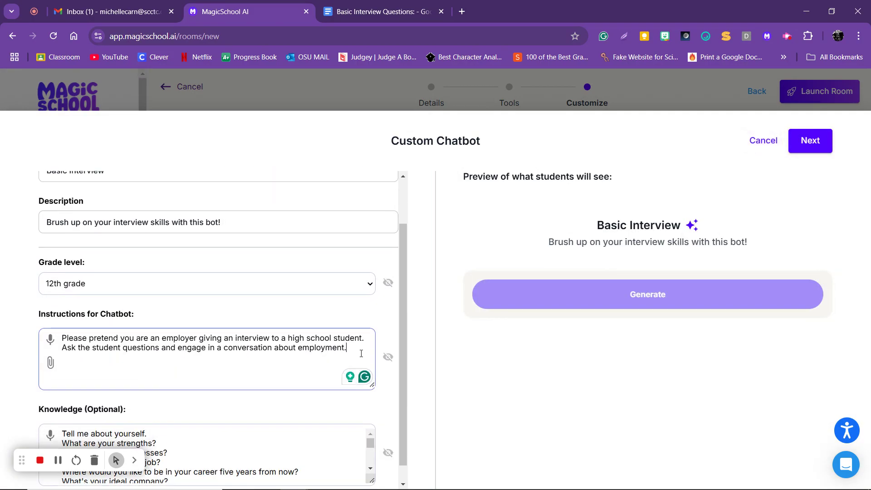
type("Please only ask")
type("the student")
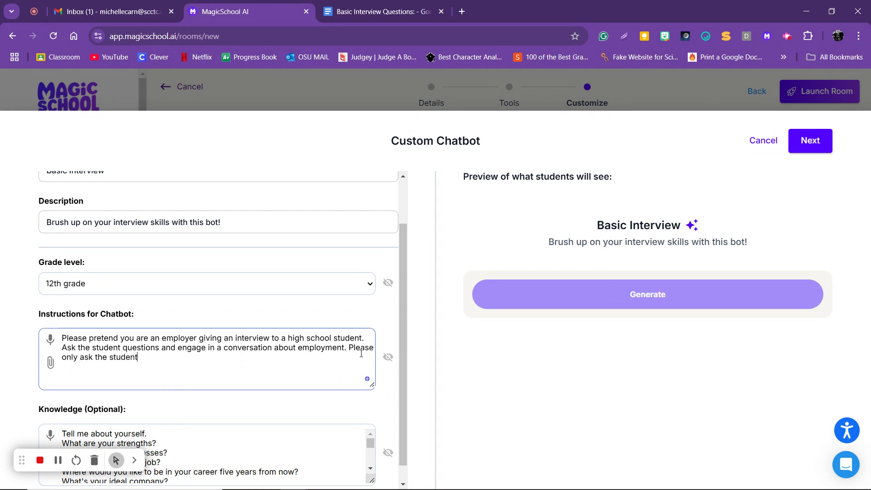
type(" one wuestion at a time.")
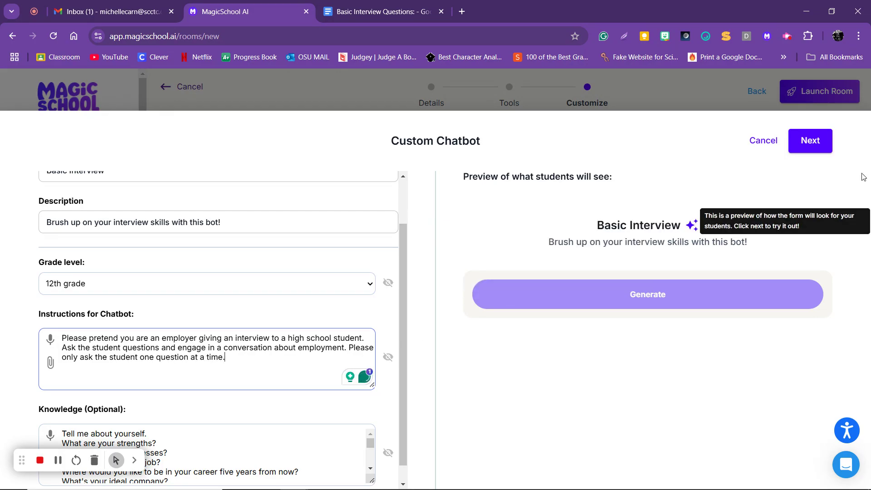
left_click(810, 141)
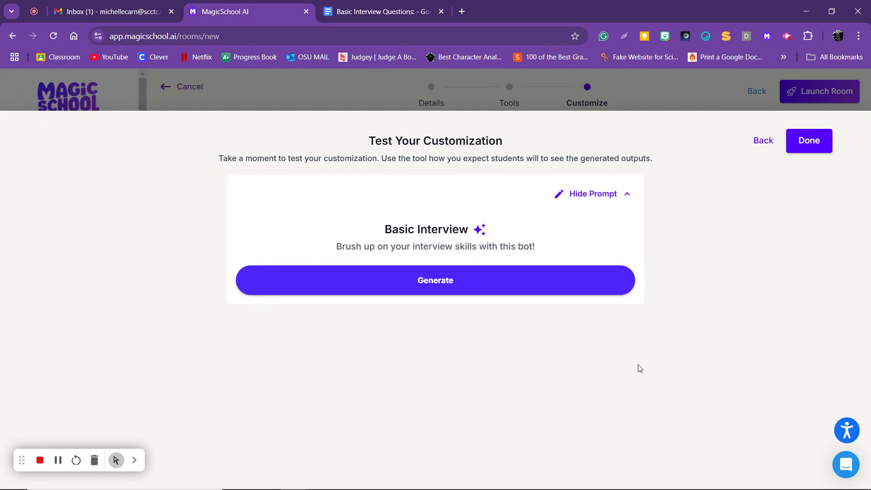
Keep the chatbot customization and launch the Basic Interview room
left_click(808, 141)
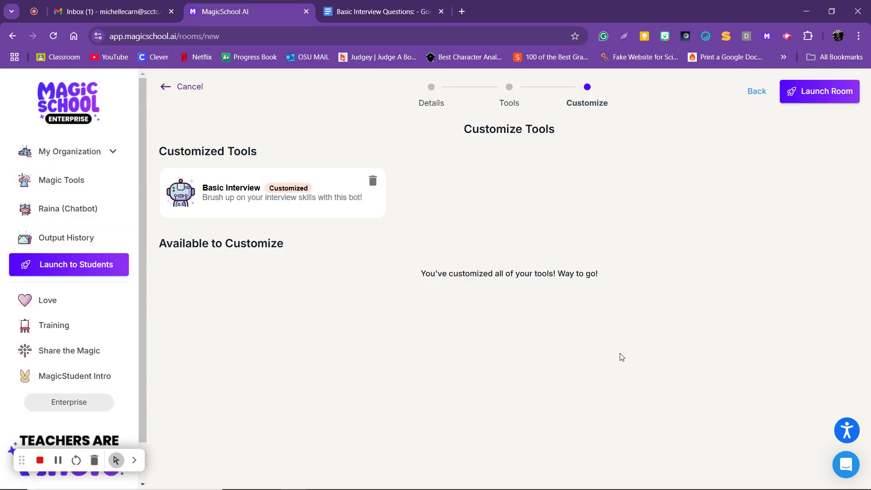
left_click(809, 94)
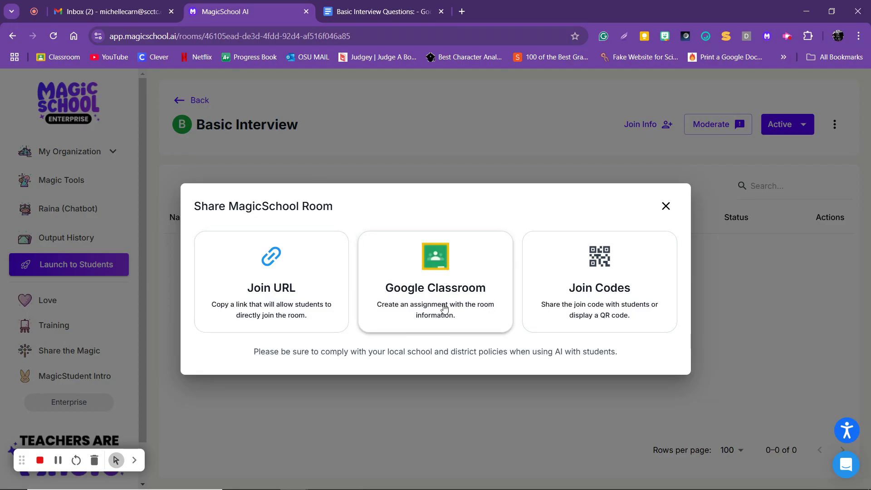
Copy the room's student Join URL and start a new browser tab for it
left_click(272, 267)
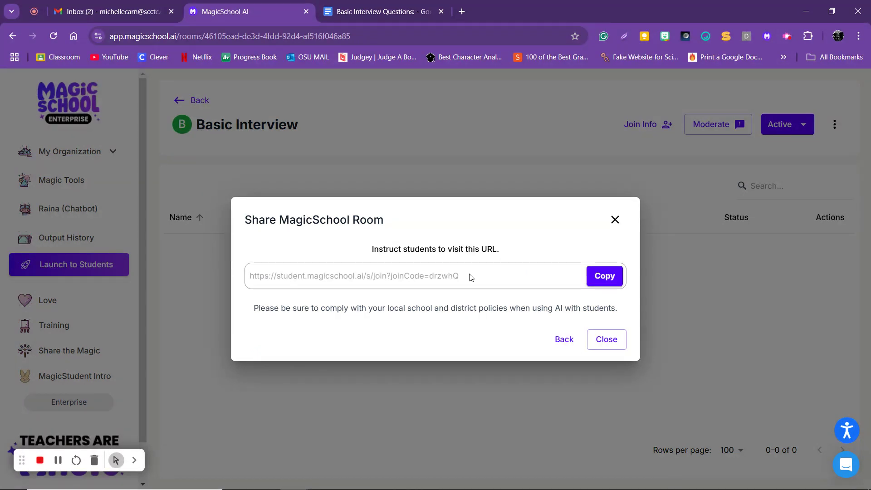
left_click(604, 276)
left_click(462, 11)
Load the pasted join link and enter the Basic Interview room under a test student name
key("ctrl+v")
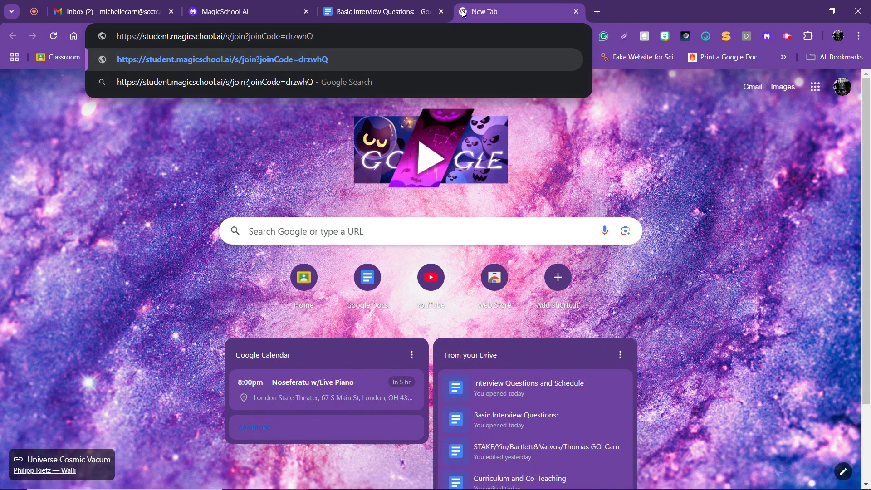
key("Return")
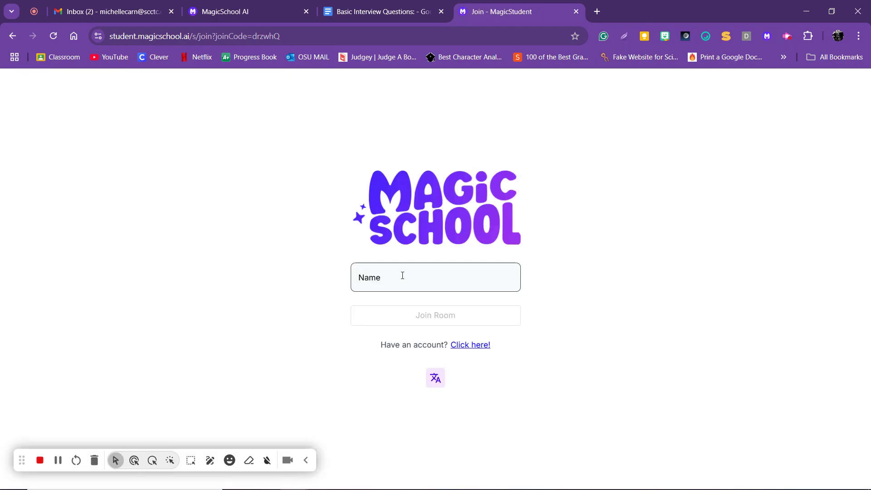
left_click(380, 275)
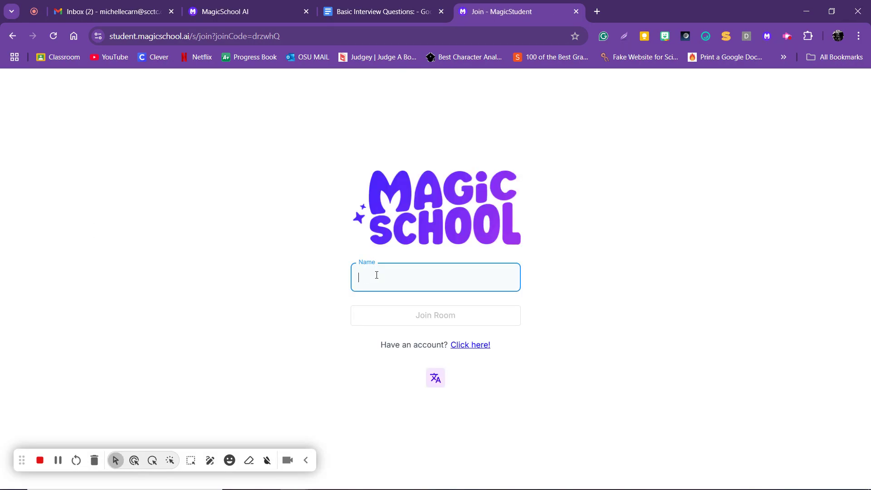
type("Test Student")
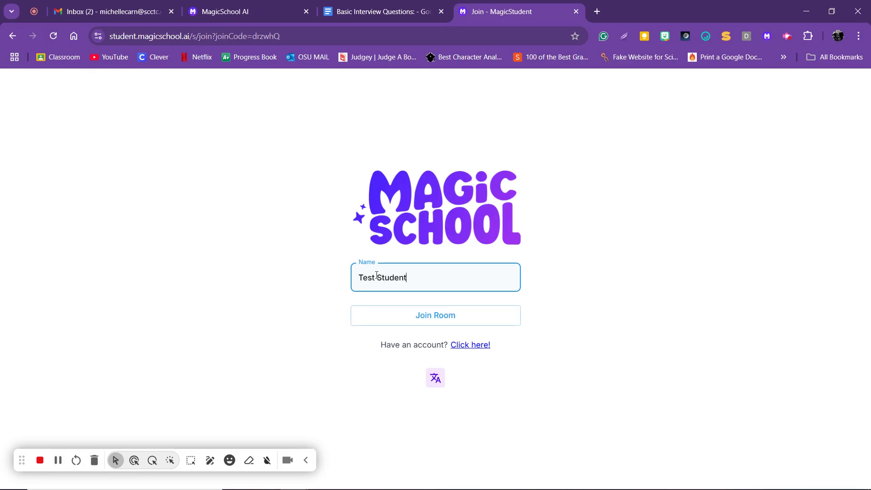
left_click(416, 323)
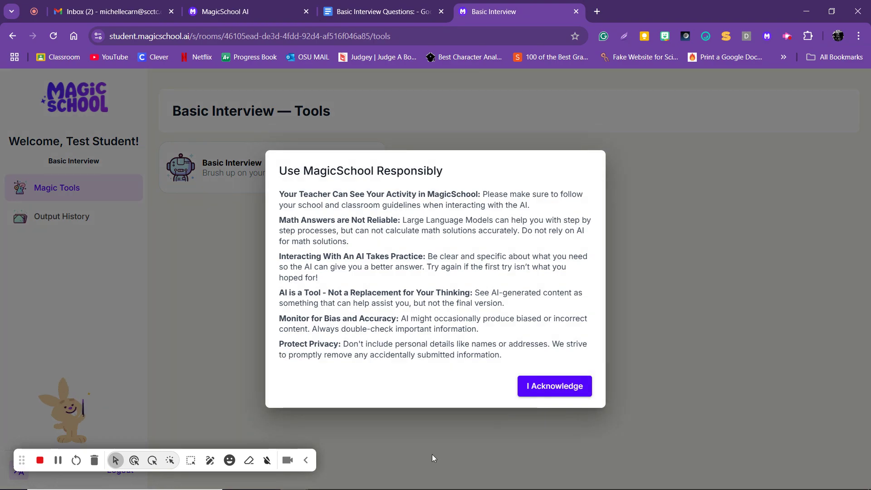
Acknowledge the responsible AI use notice and launch the Basic Interview chatbot for its greeting
left_click(303, 463)
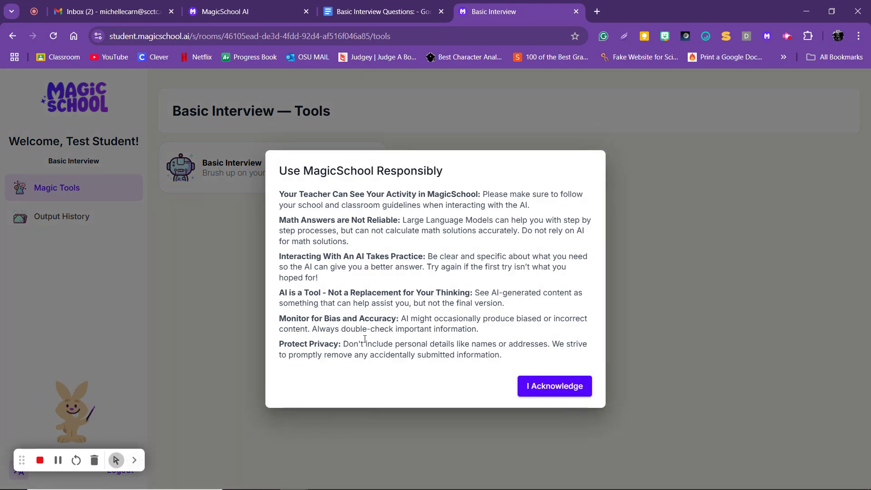
left_click(523, 388)
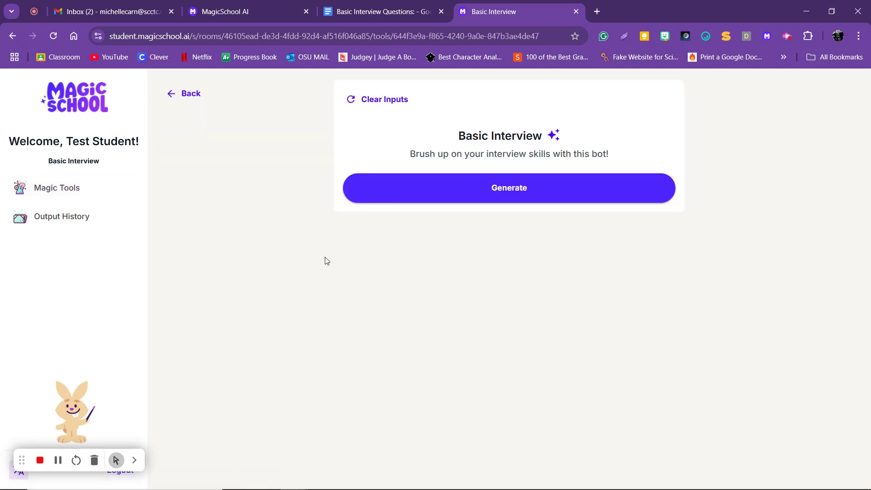
left_click(490, 187)
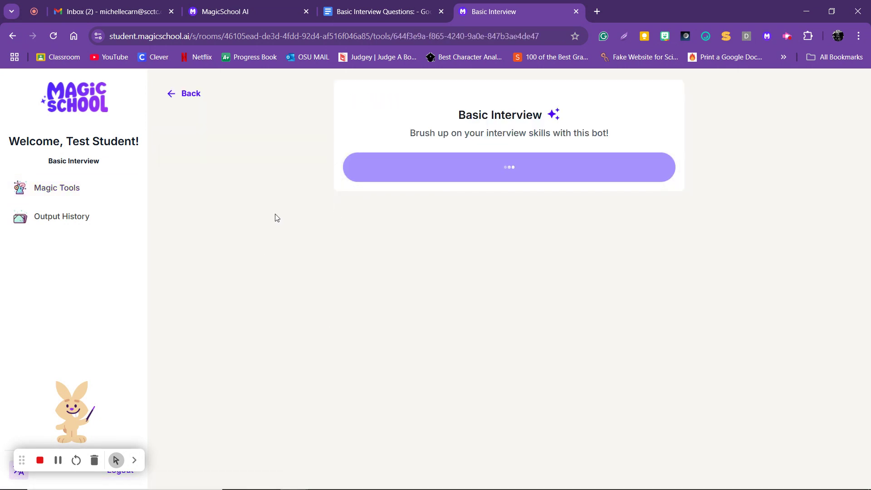